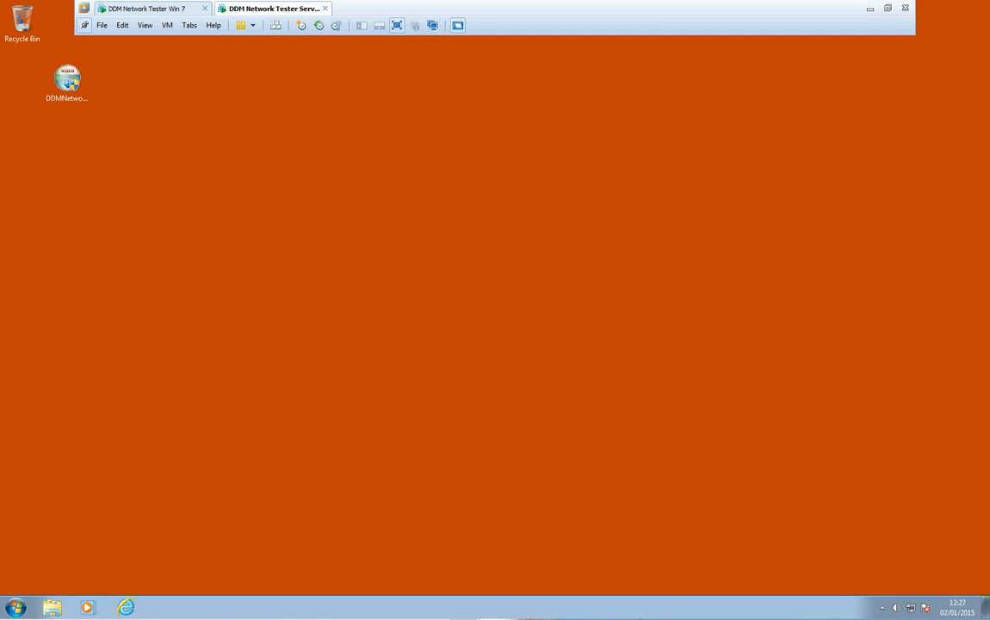
On the server VM, launch the DDM Network Tester installer as administrator
{"action": "left_click", "coordinate": [146, 9]}
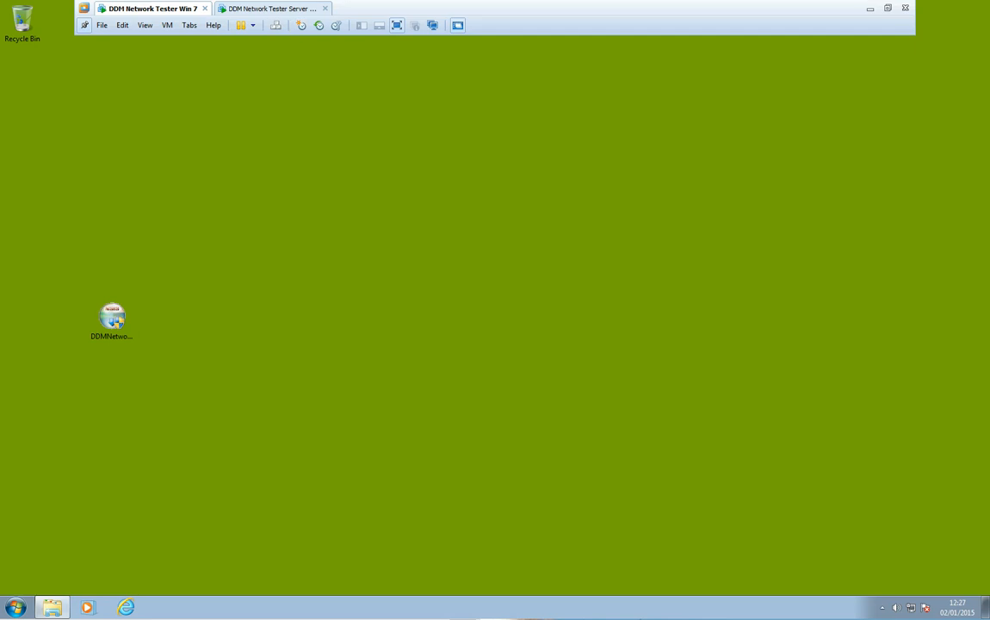
{"action": "left_click", "coordinate": [272, 8]}
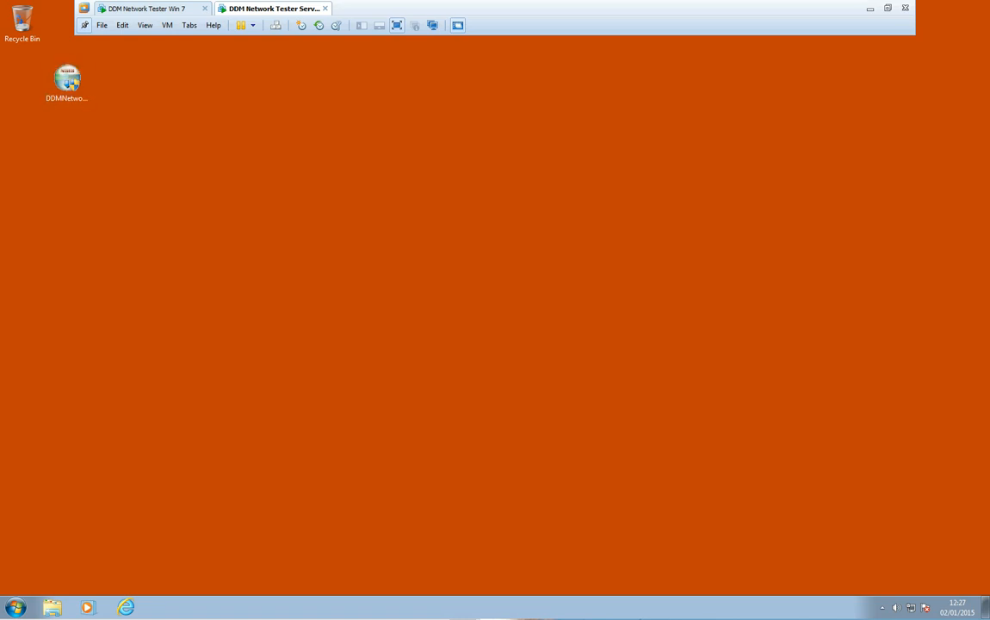
{"action": "right_click", "coordinate": [67, 85]}
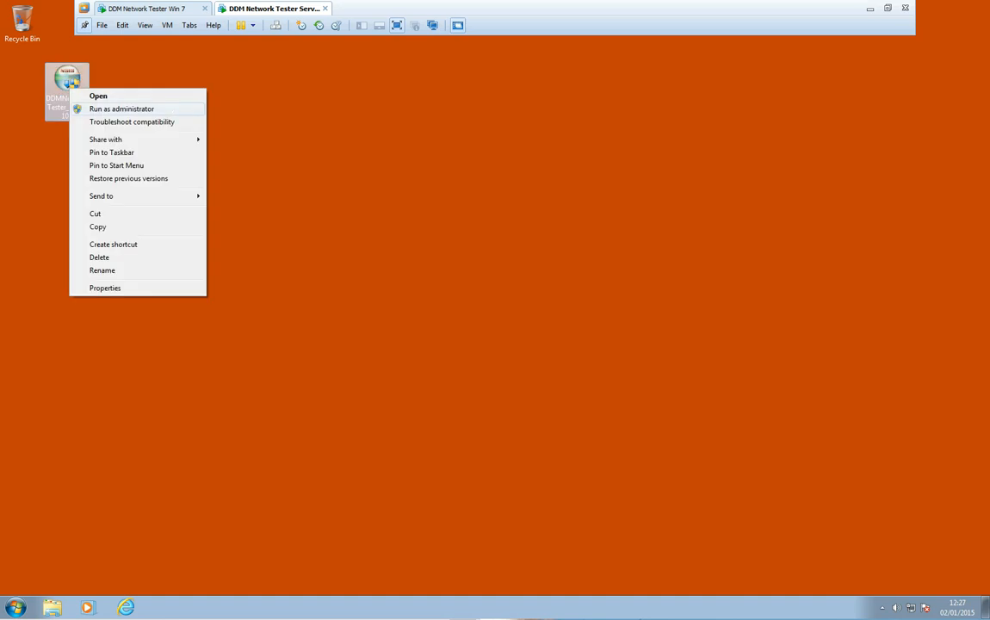
{"action": "left_click", "coordinate": [86, 98]}
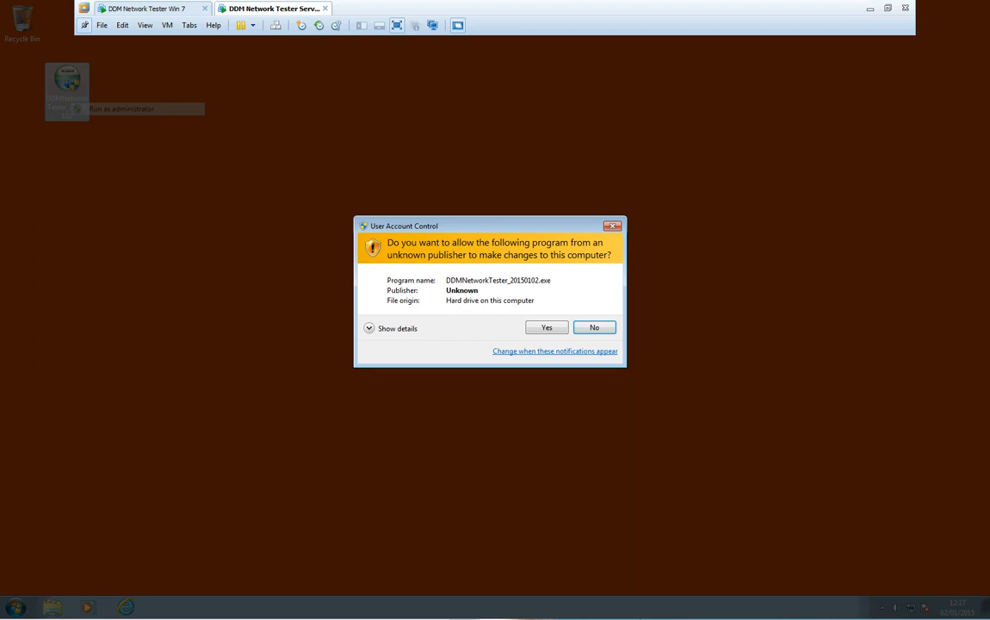
{"action": "left_click", "coordinate": [547, 327]}
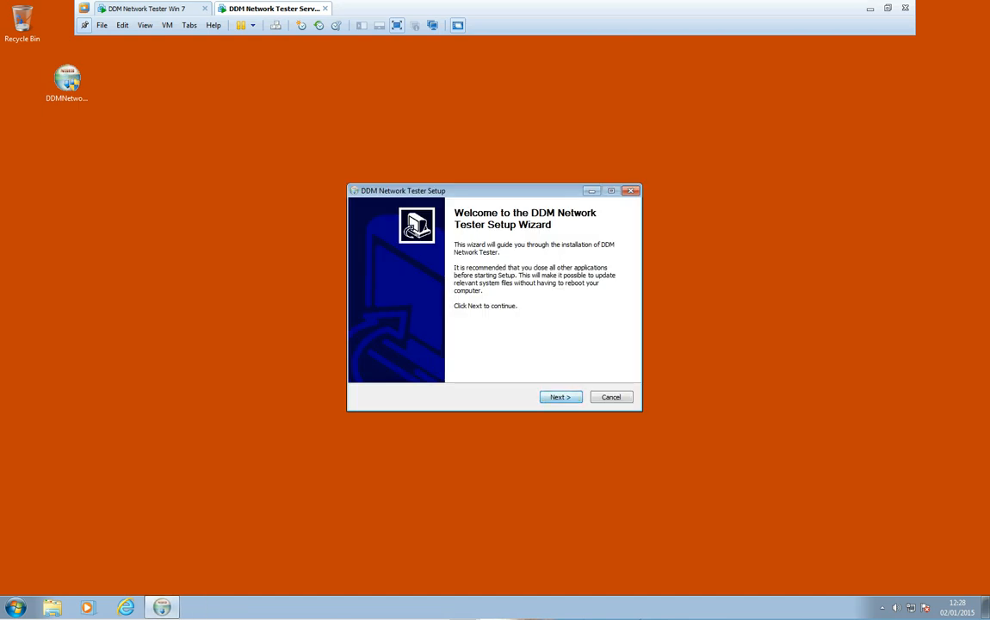
Choose Server Installation and install into the default Program Files folder
{"action": "key", "text": "Return"}
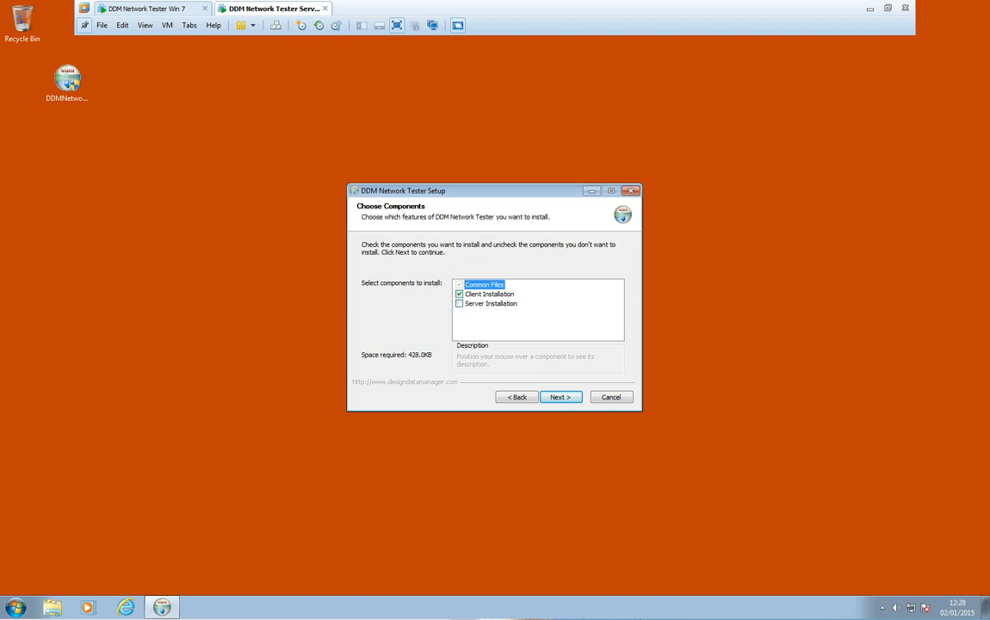
{"action": "left_click", "coordinate": [491, 303]}
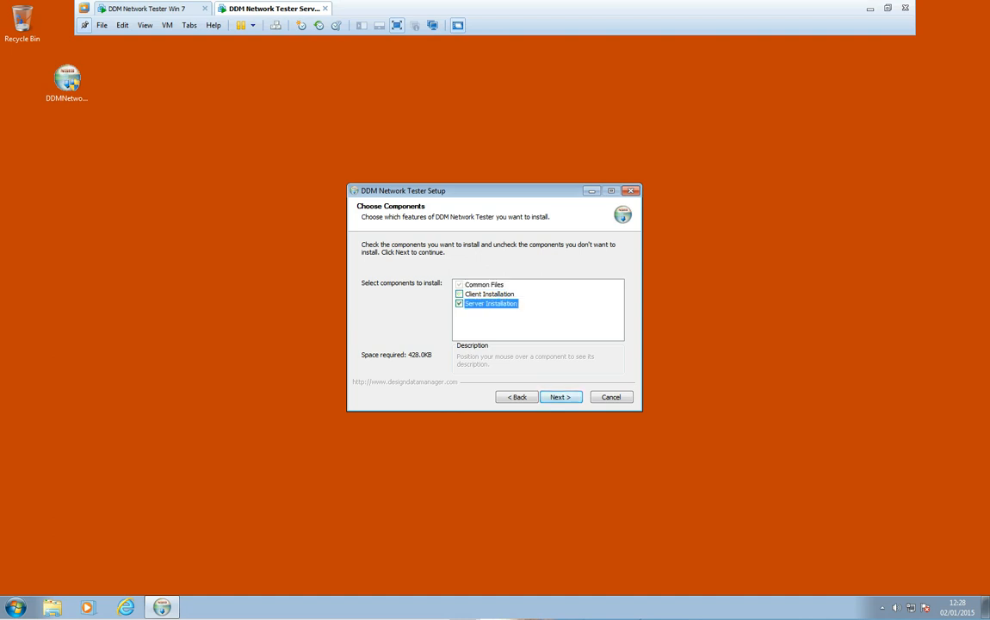
{"action": "key", "text": "Return"}
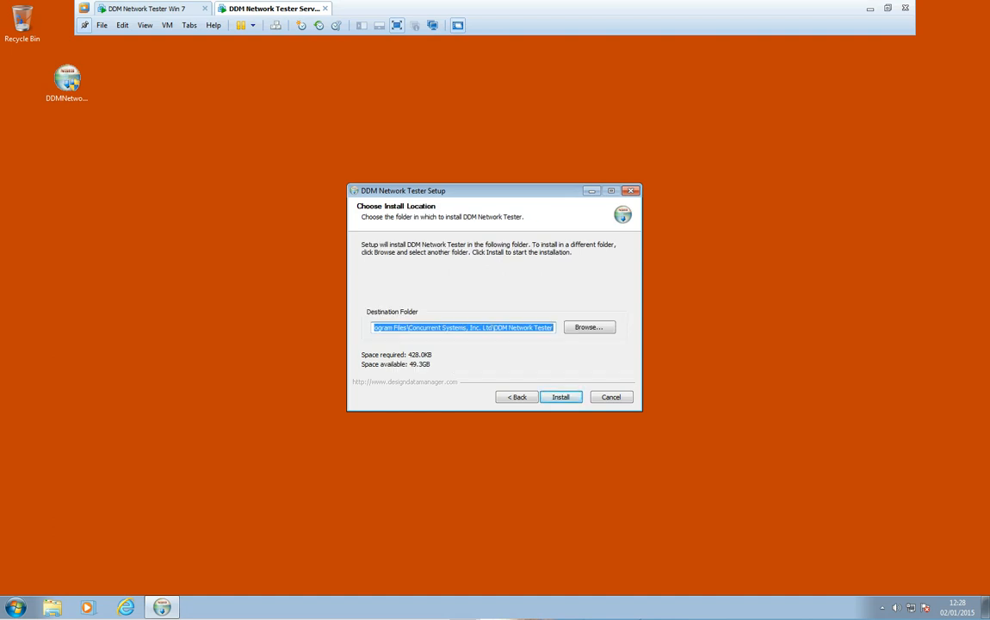
{"action": "key", "text": "Return"}
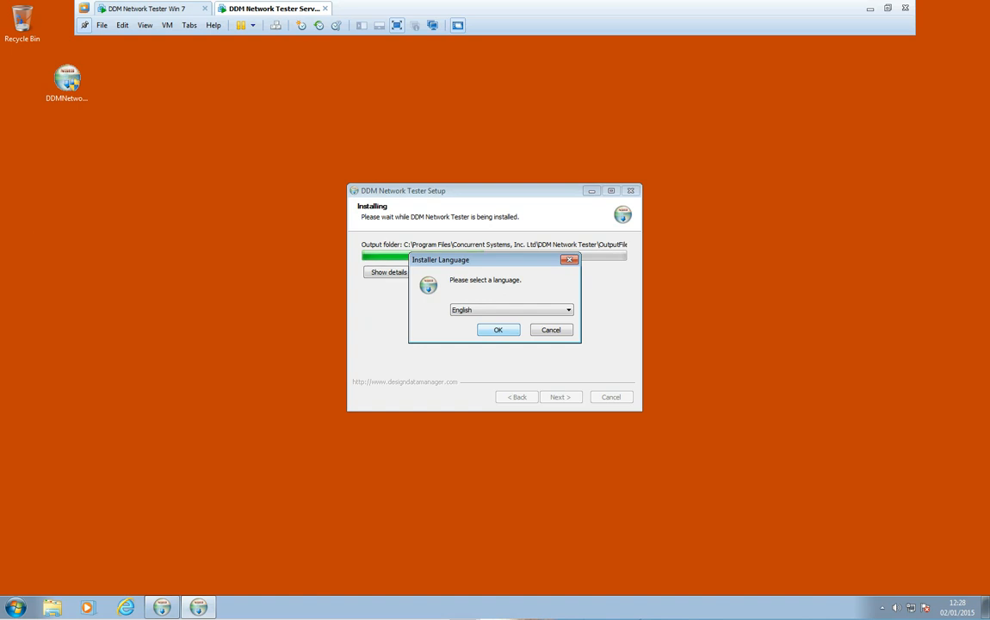
Keep English, accept the DDMFileServer license terms and keep its default install folder
{"action": "left_click", "coordinate": [498, 329]}
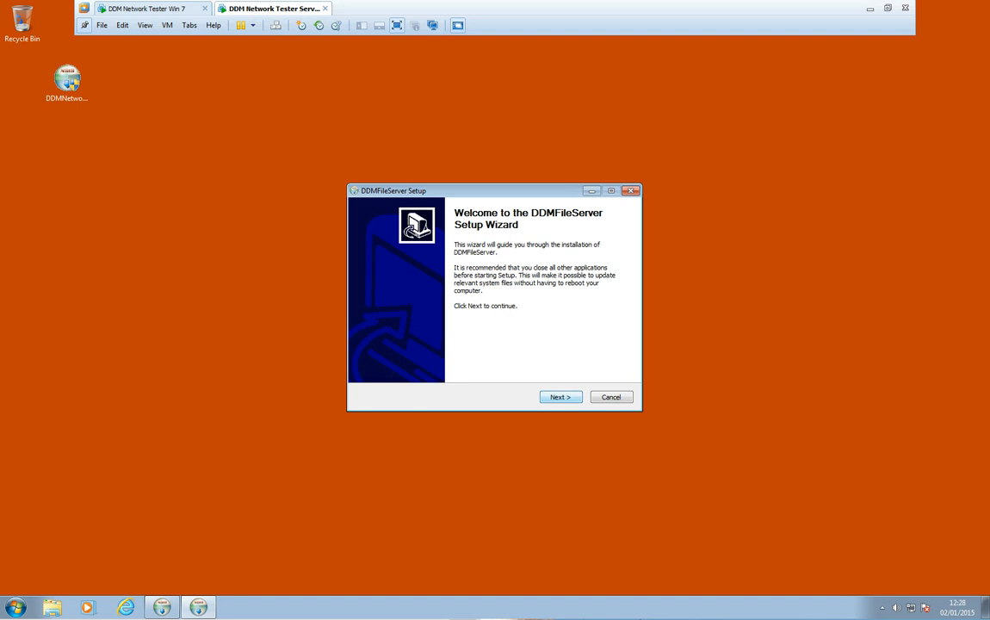
{"action": "key", "text": "Return"}
{"action": "left_click", "coordinate": [427, 360]}
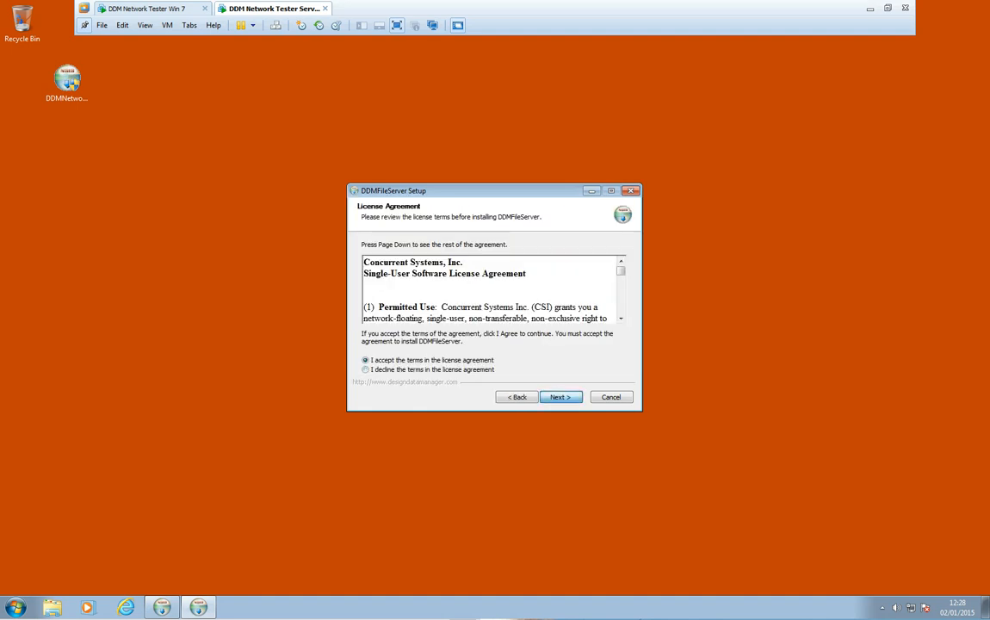
{"action": "key", "text": "Return"}
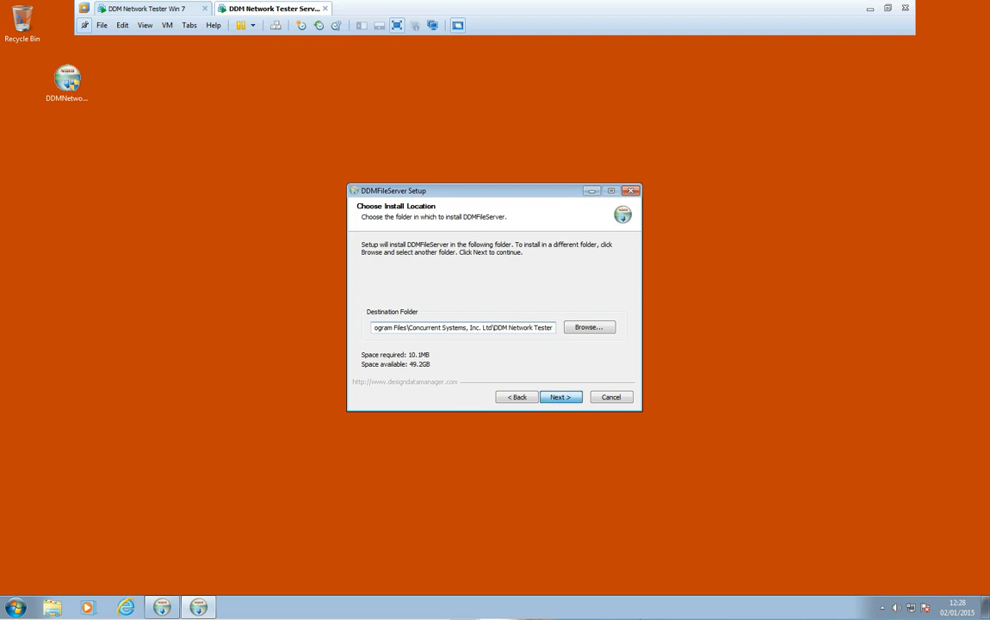
{"action": "key", "text": "Return"}
{"action": "key", "text": "Return"}
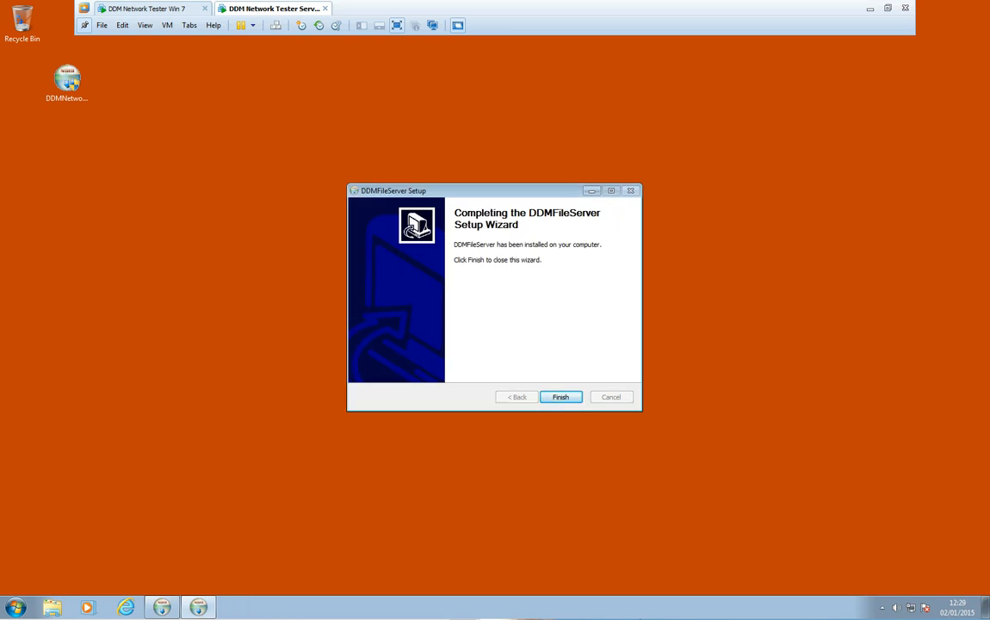
Finish DDMFileServer setup, dismiss the hostname notice, and close the DDM Network Tester wizard
{"action": "key", "text": "Return"}
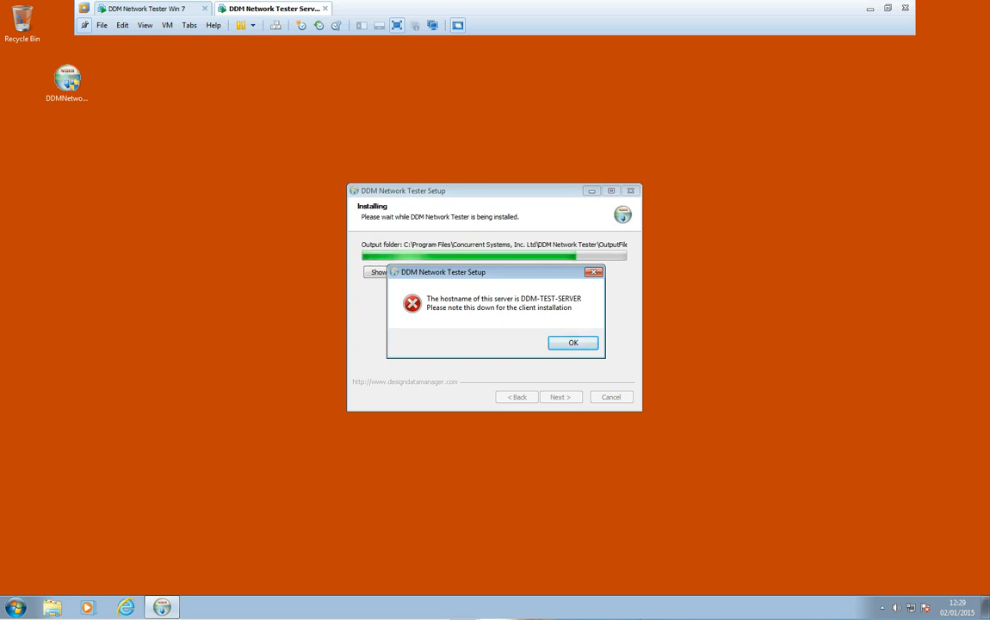
{"action": "key", "text": "Return"}
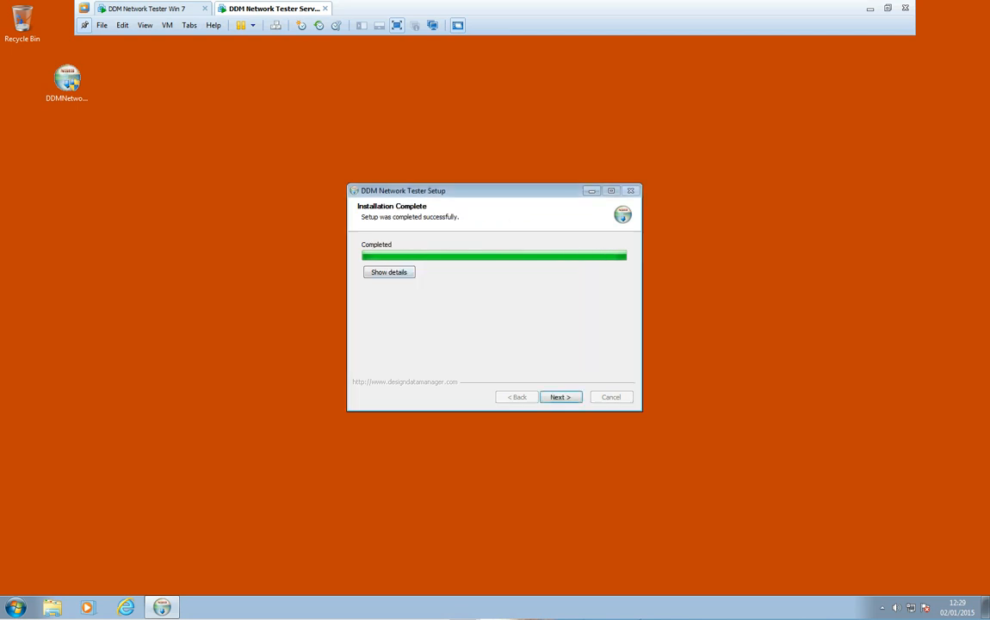
{"action": "key", "text": "Return"}
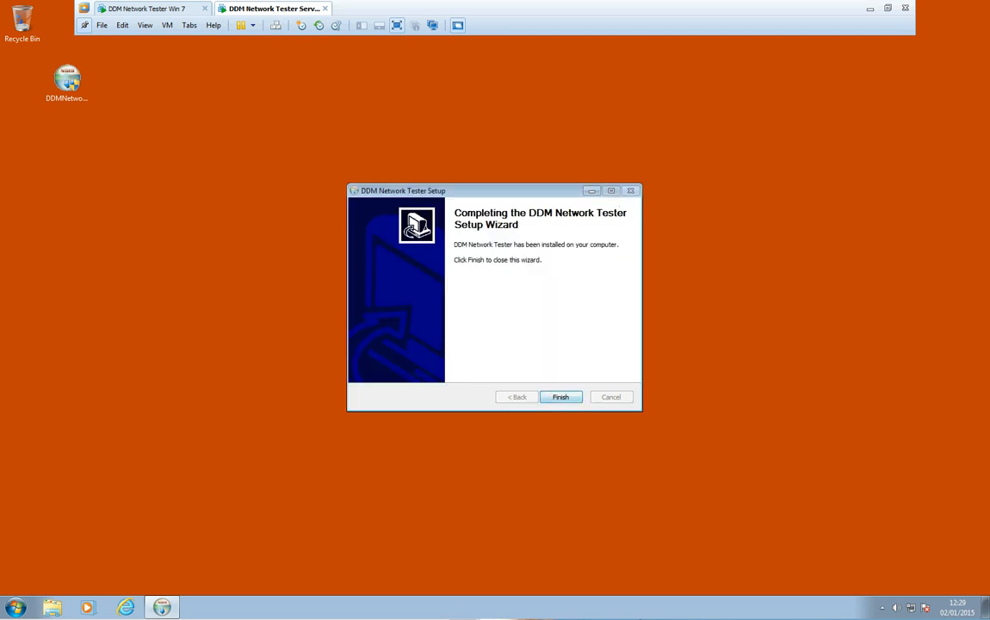
{"action": "key", "text": "Return"}
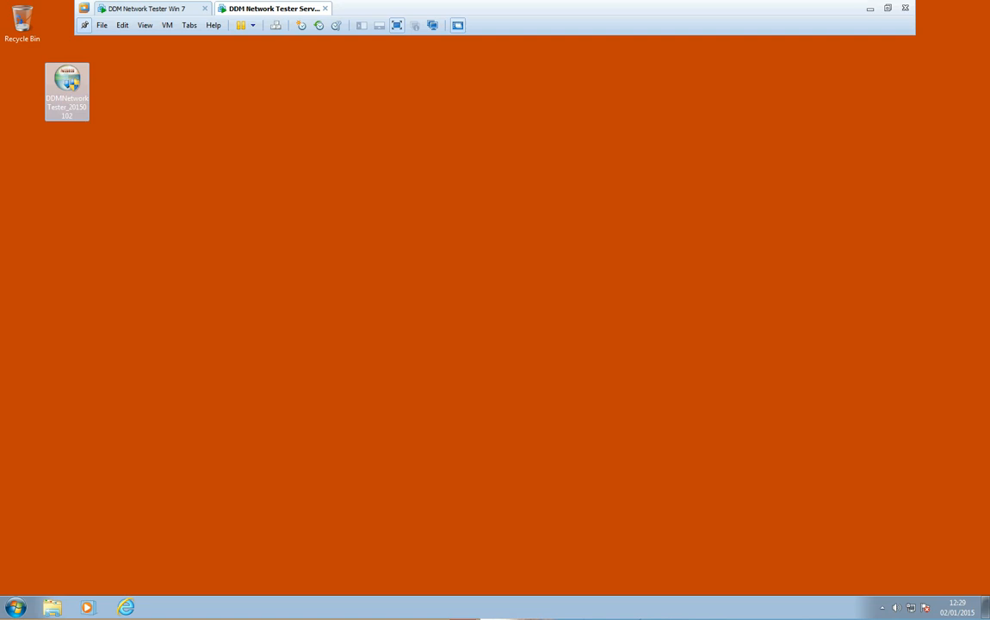
On the Win 7 VM, run the installer as administrator and install the Client component to the default folder
{"action": "left_click", "coordinate": [145, 8]}
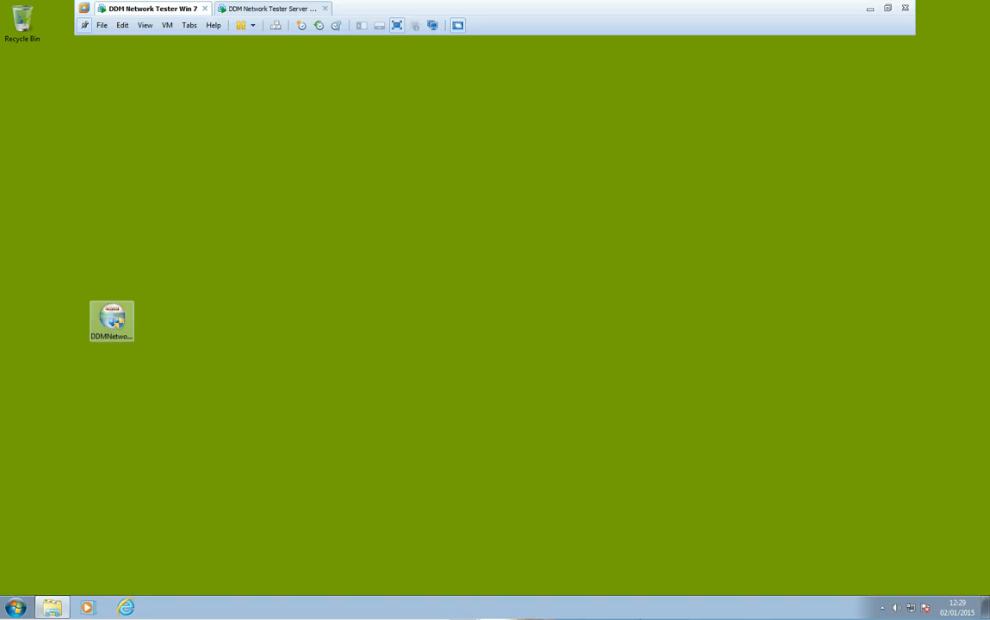
{"action": "right_click", "coordinate": [111, 325]}
{"action": "left_click", "coordinate": [164, 346]}
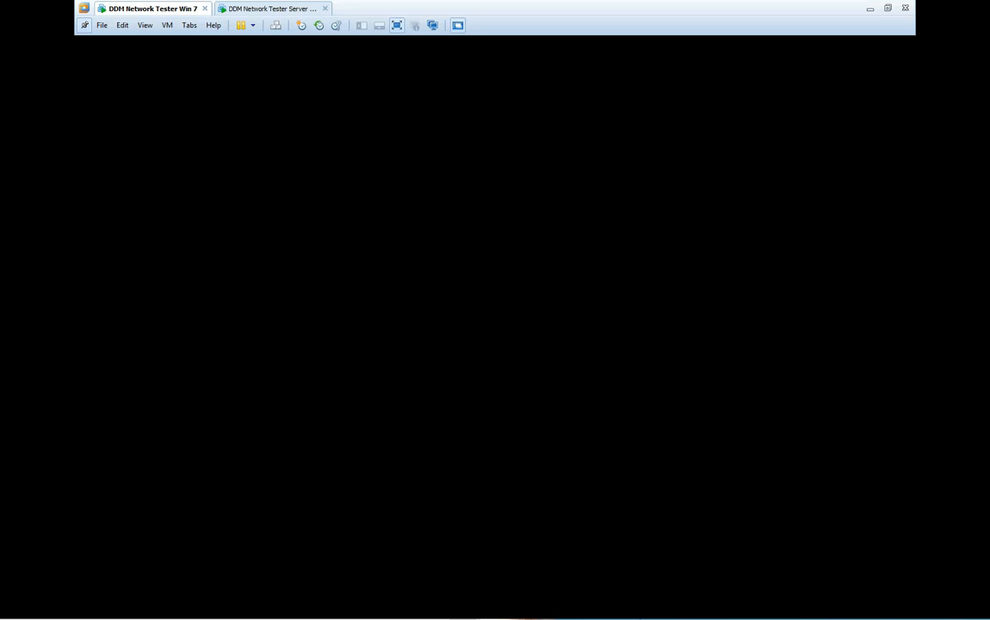
{"action": "left_click", "coordinate": [547, 327]}
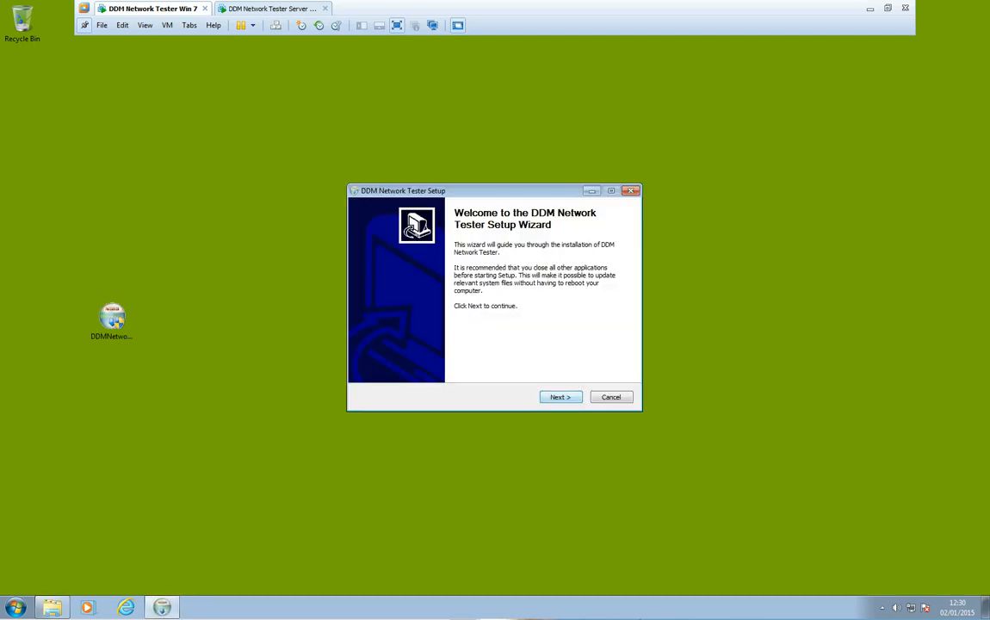
{"action": "key", "text": "Return"}
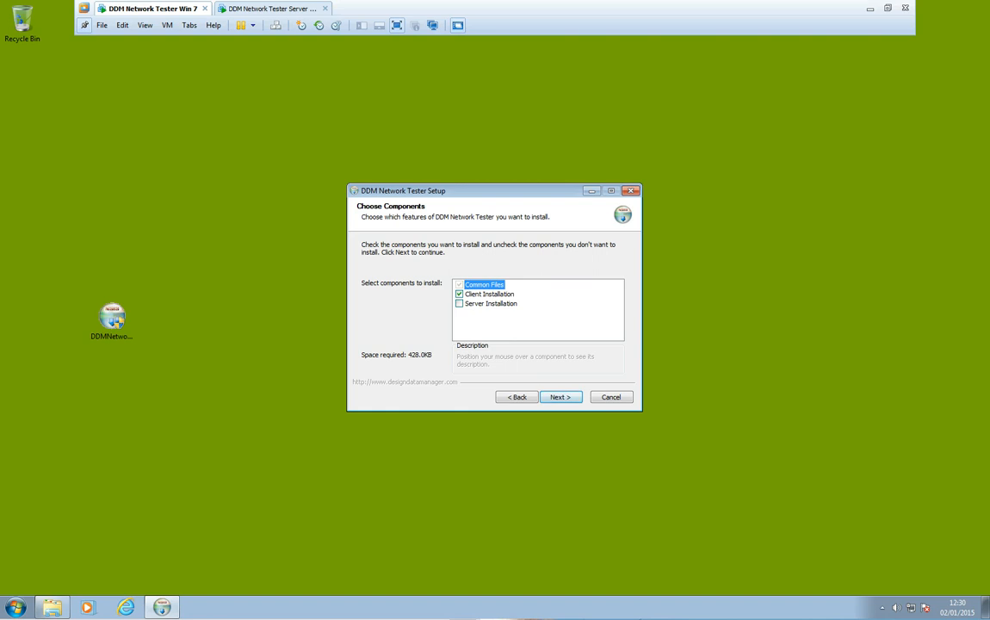
{"action": "key", "text": "Return"}
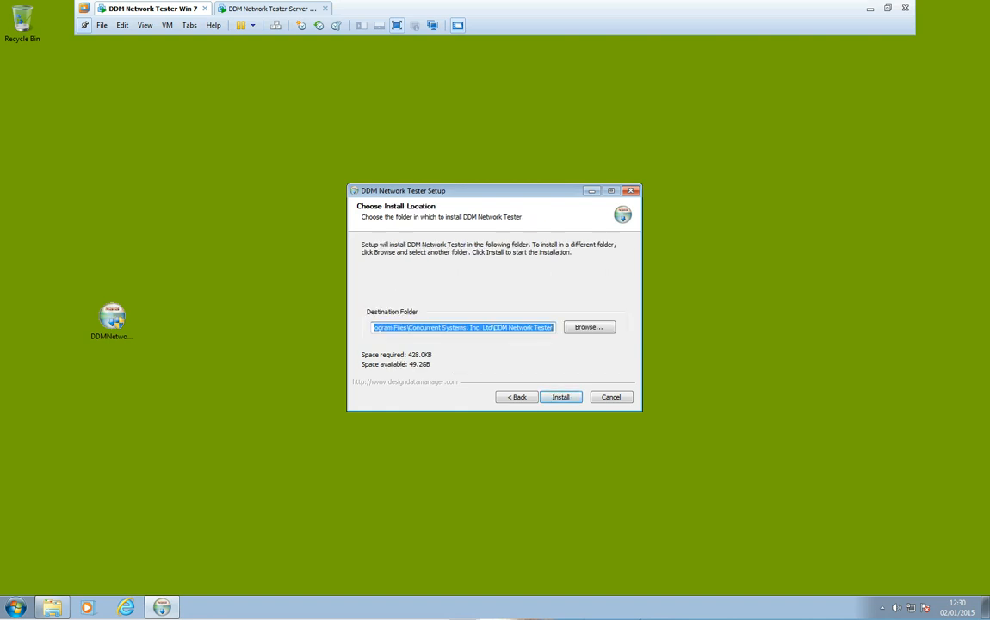
{"action": "key", "text": "Return"}
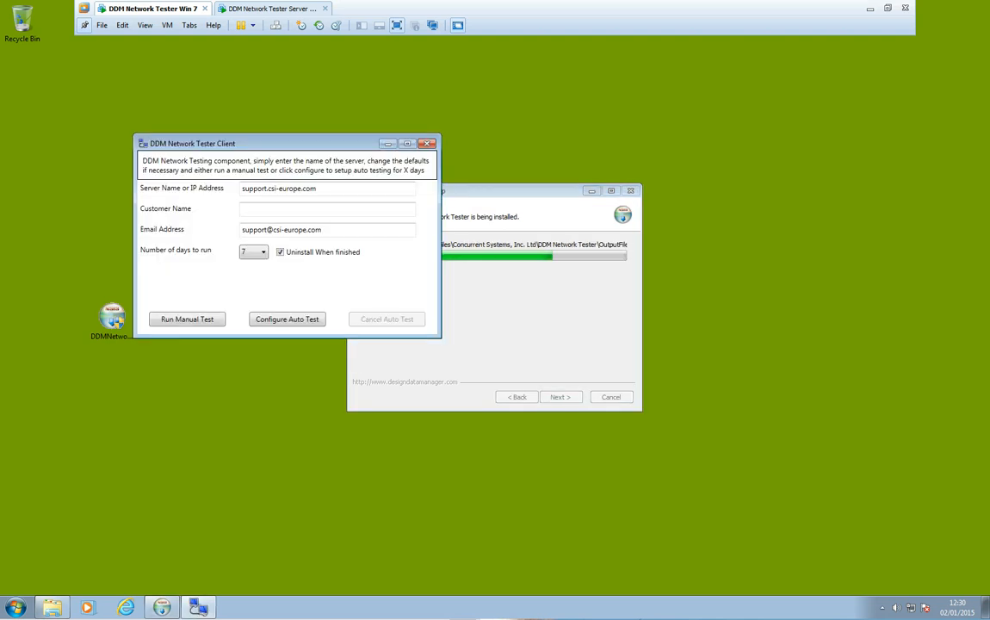
Enter server DDM-TEST-SERVER and customer Test Customer Ltd, and replace 'support' with your own mailbox name
{"action": "left_click_drag", "start_coordinate": [285, 143], "coordinate": [338, 229]}
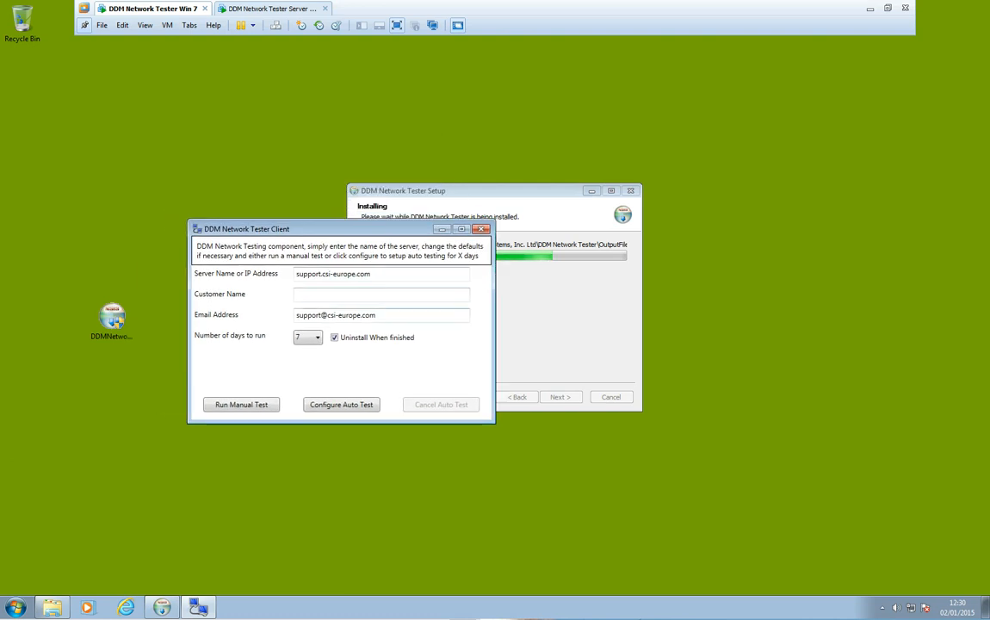
{"action": "left_click_drag", "start_coordinate": [372, 273], "coordinate": [295, 274]}
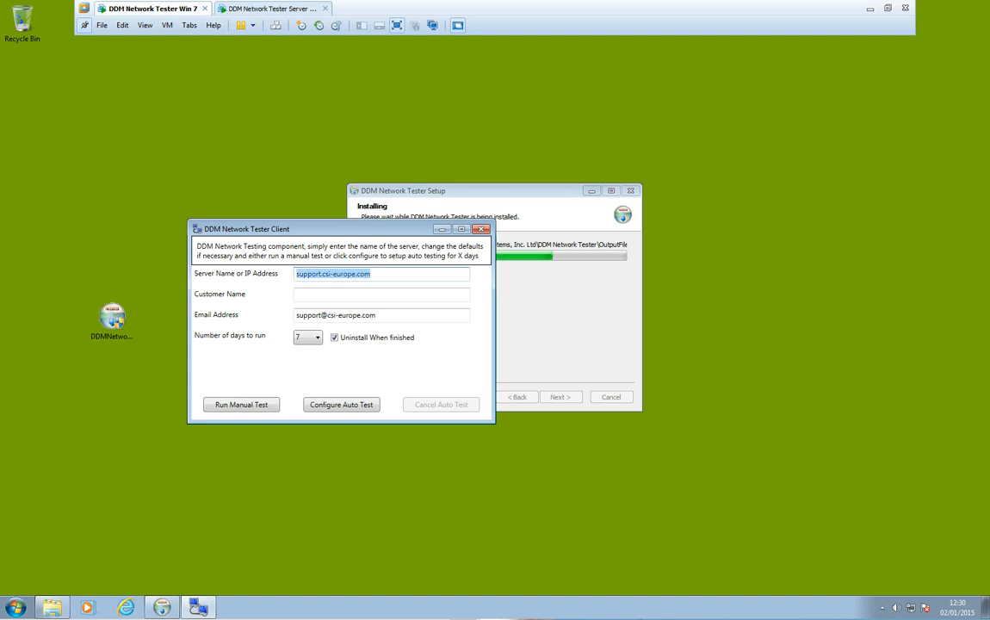
{"action": "type", "text": "DDM"}
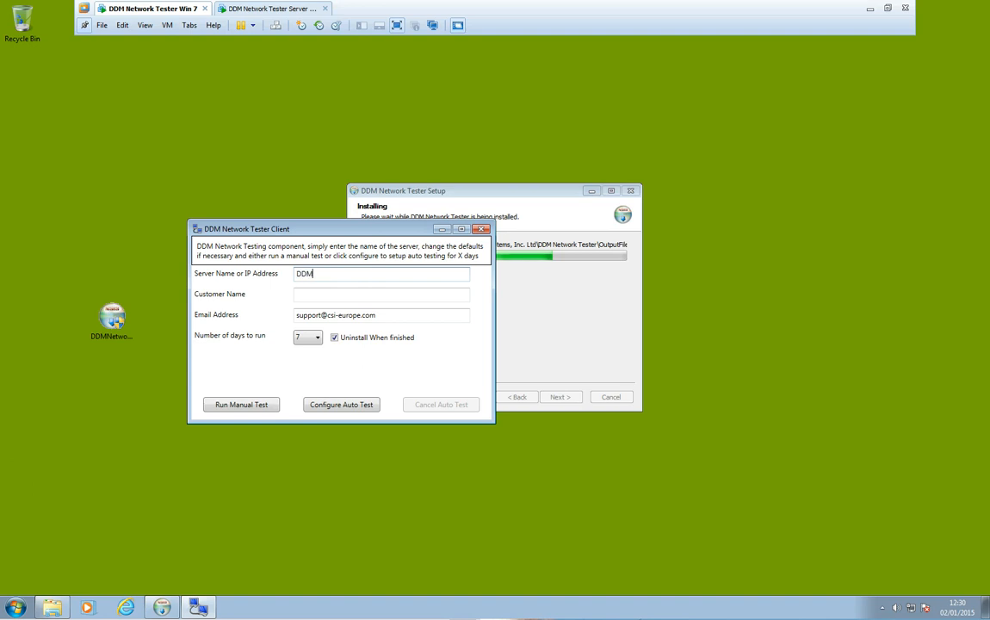
{"action": "type", "text": "-TEST-SERVER"}
{"action": "left_click", "coordinate": [297, 294]}
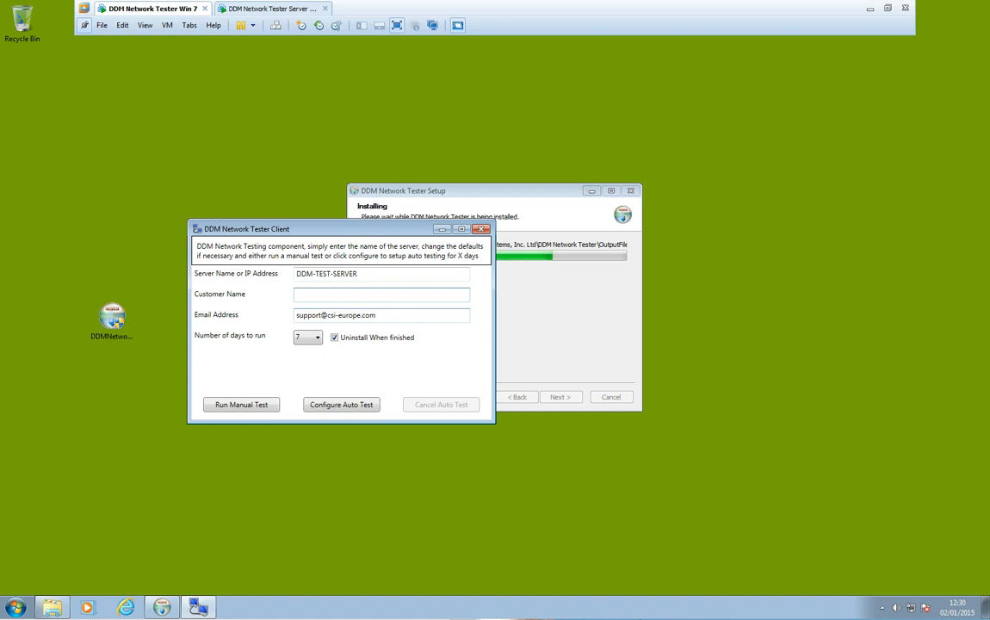
{"action": "type", "text": "Test Customer Ltd"}
{"action": "double_click", "coordinate": [309, 315]}
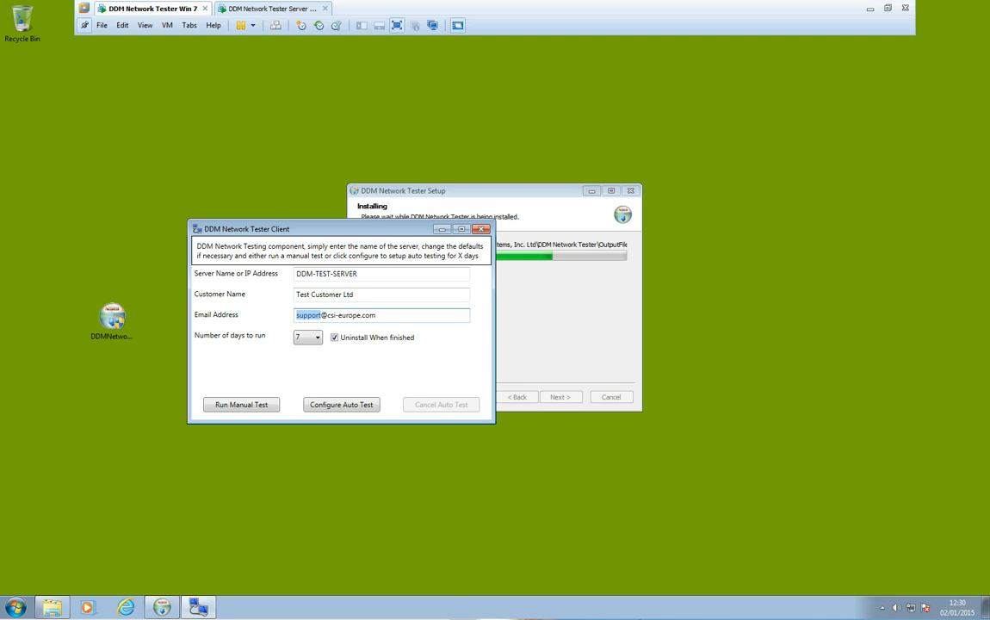
{"action": "left_click_drag", "start_coordinate": [341, 229], "coordinate": [333, 213]}
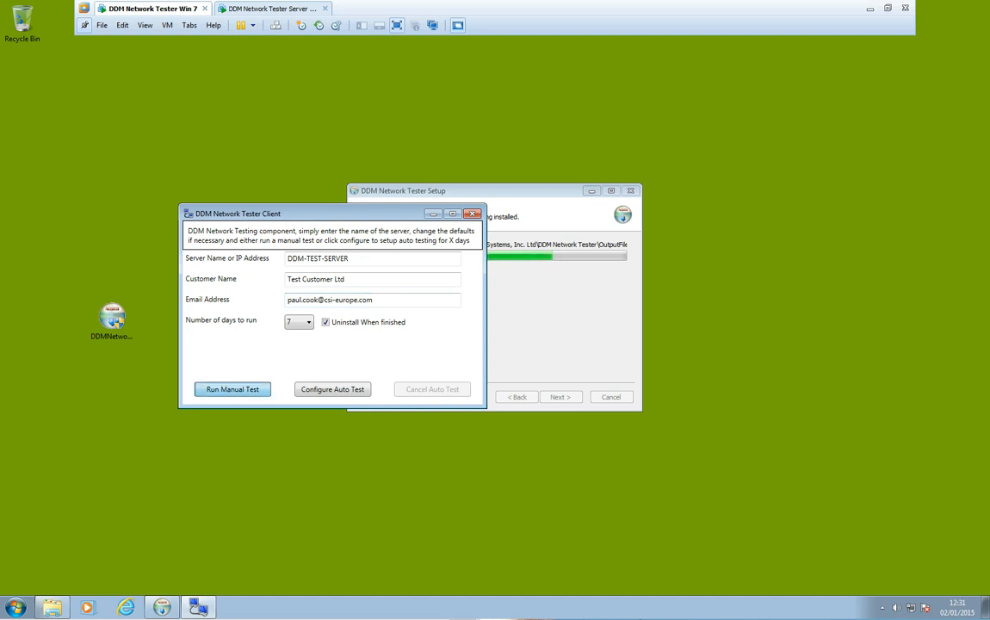
Run a manual test (9.637647 Mb/s up, 4.708046 Mb/s down) and bring the emailed report into view
{"action": "left_click", "coordinate": [233, 389]}
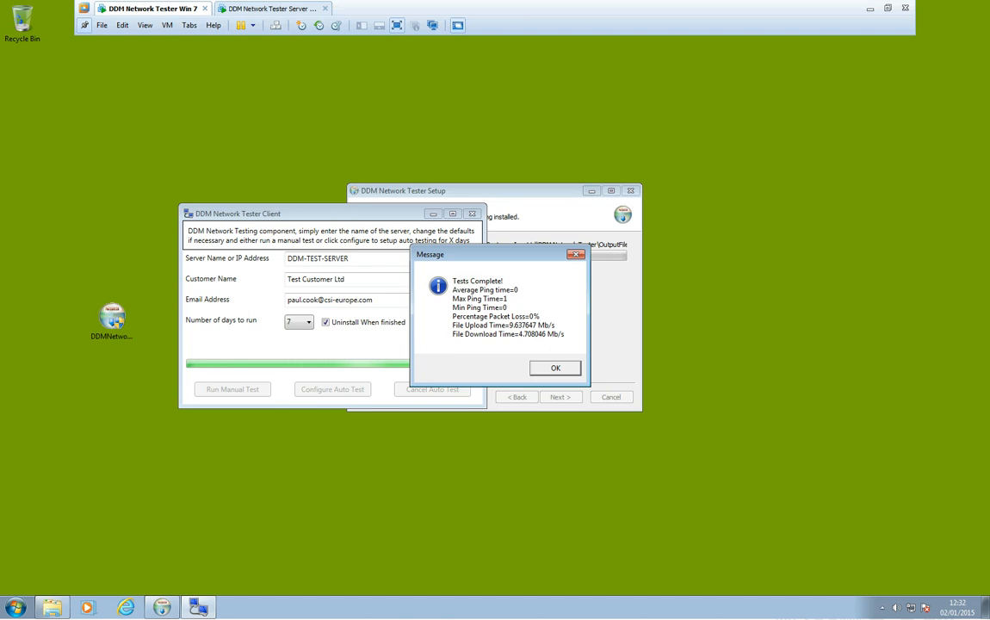
{"action": "key", "text": "Return"}
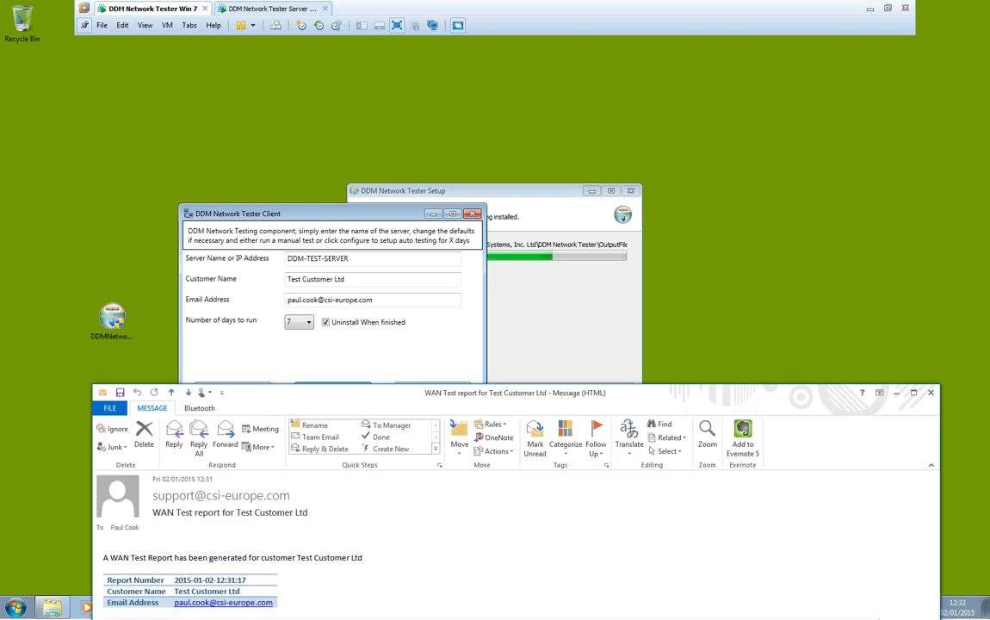
{"action": "left_click_drag", "start_coordinate": [515, 392], "coordinate": [457, 55]}
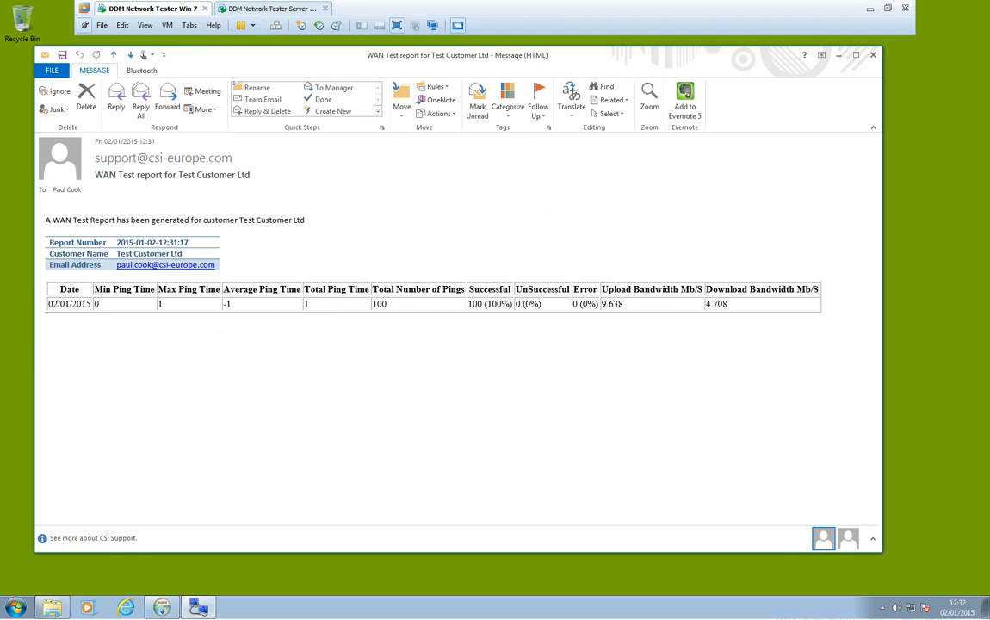
Close the new report and highlight the older report's header and daily rows 23/12/2014–30/12/2014
{"action": "left_click", "coordinate": [872, 55]}
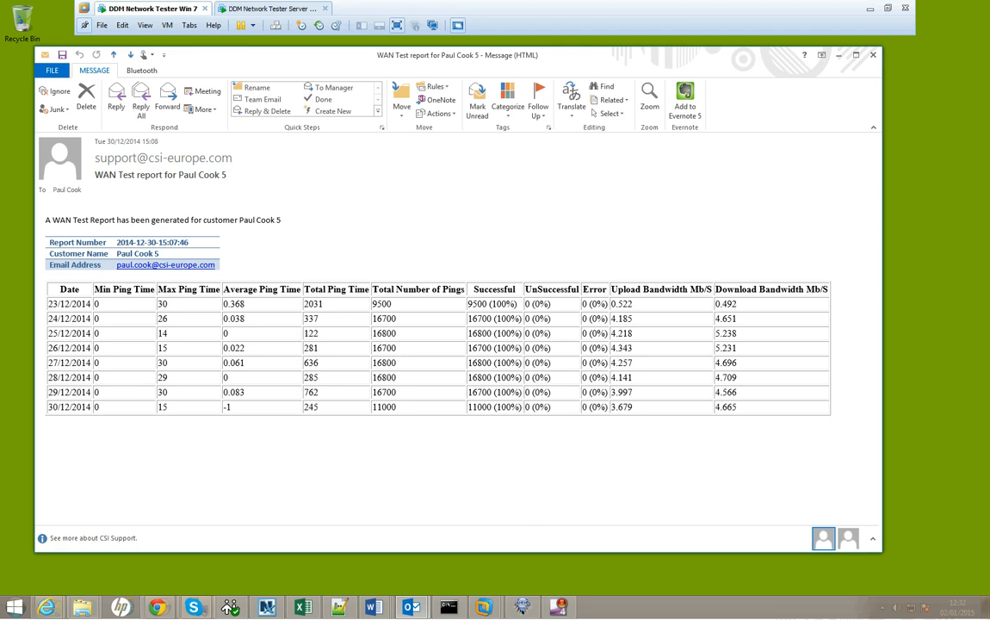
{"action": "left_click", "coordinate": [41, 304]}
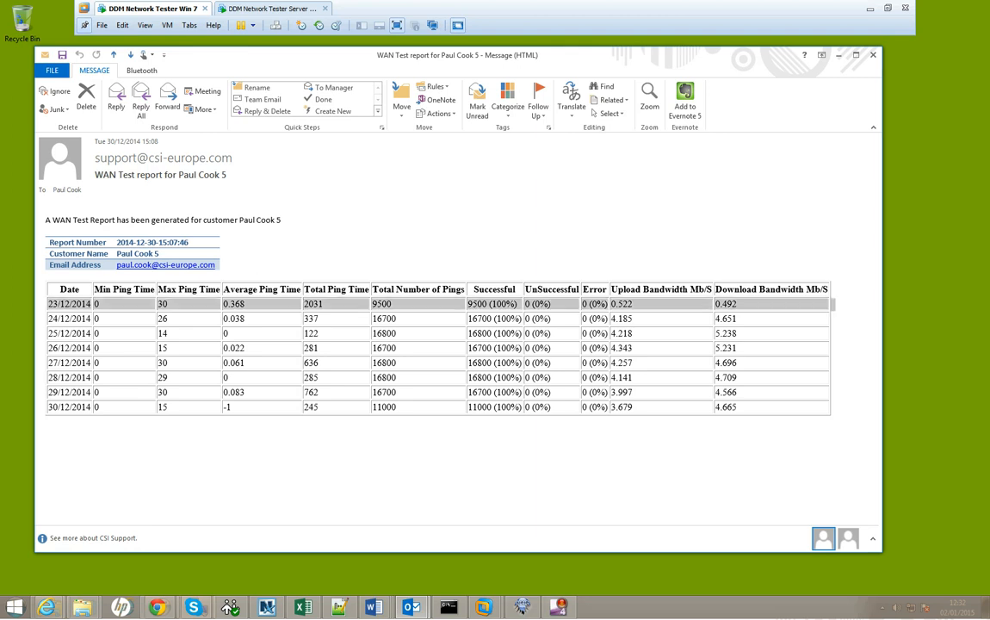
{"action": "left_click_drag", "start_coordinate": [48, 242], "coordinate": [48, 265]}
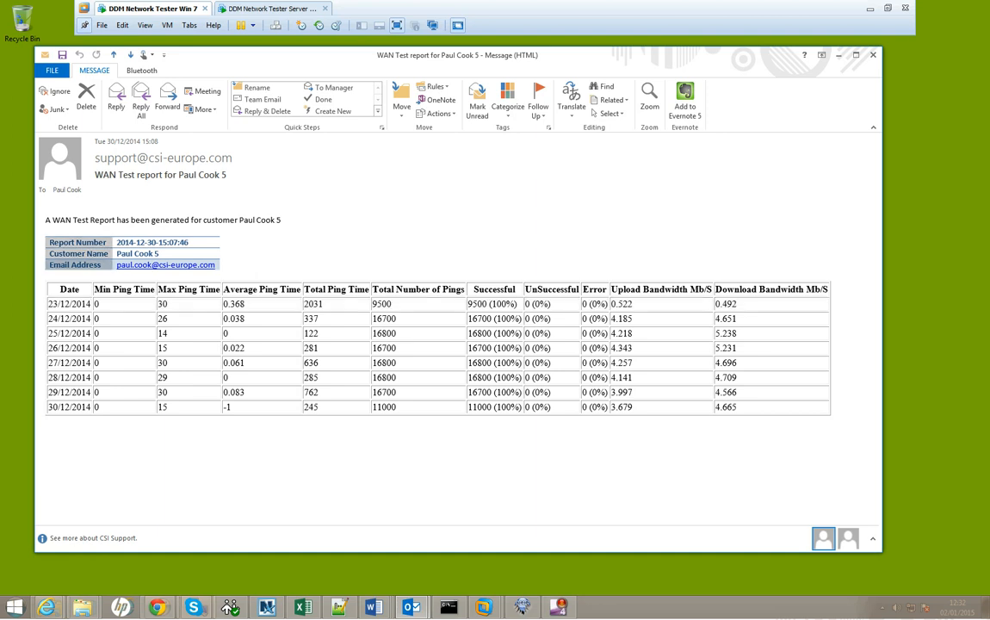
{"action": "left_click_drag", "start_coordinate": [41, 305], "coordinate": [41, 407]}
Clear the table highlight, then complete and close the client setup wizard
{"action": "left_click", "coordinate": [370, 460]}
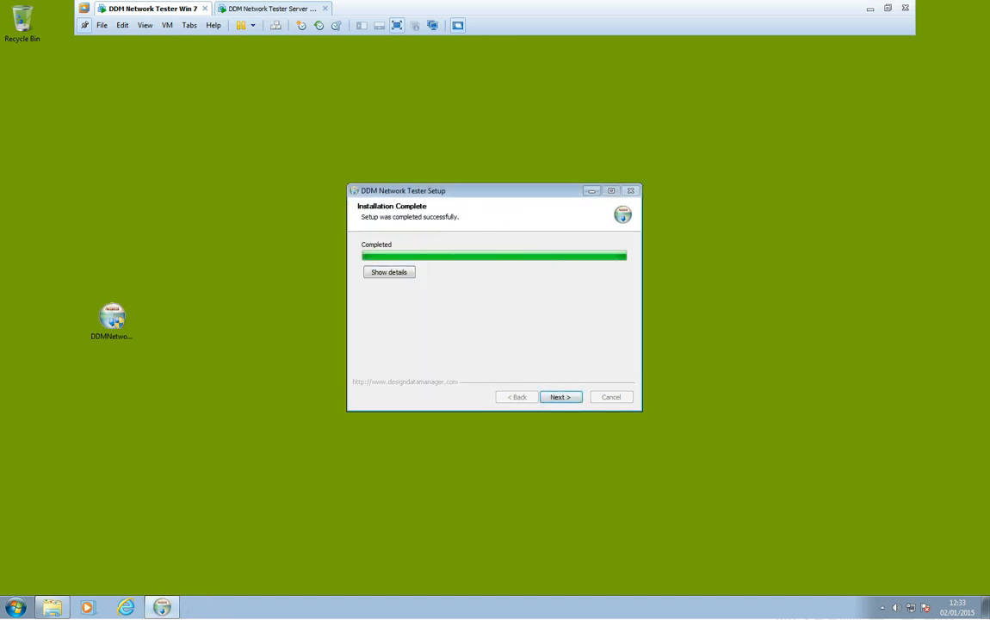
{"action": "left_click", "coordinate": [560, 397]}
{"action": "left_click", "coordinate": [560, 397]}
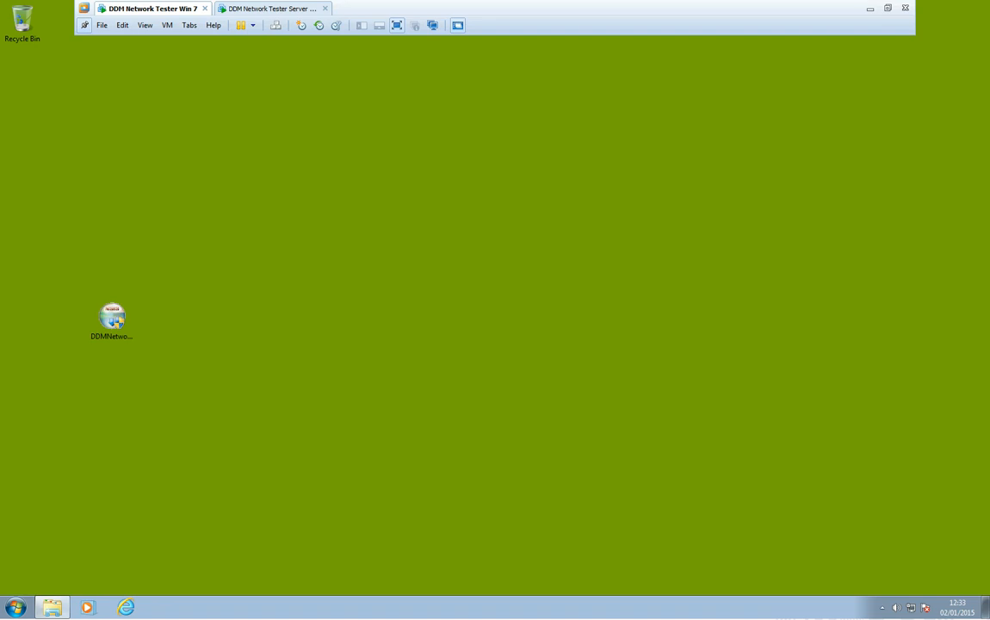